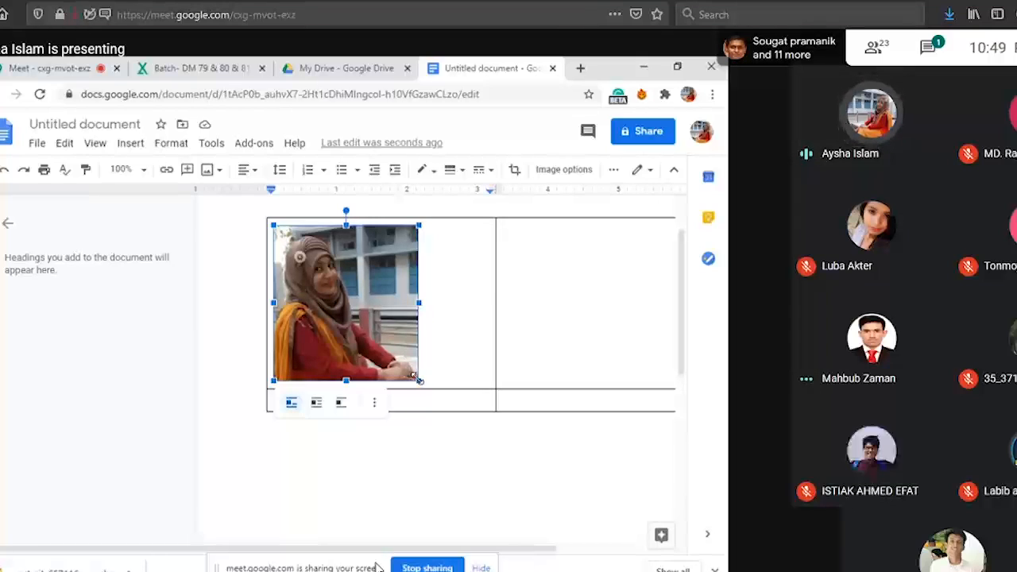
# Shrink the photo in the table's first cell to about 1 inch wide and narrow the first column to fit it.
pyautogui.moveTo(413, 375); pyautogui.dragTo(334, 306)
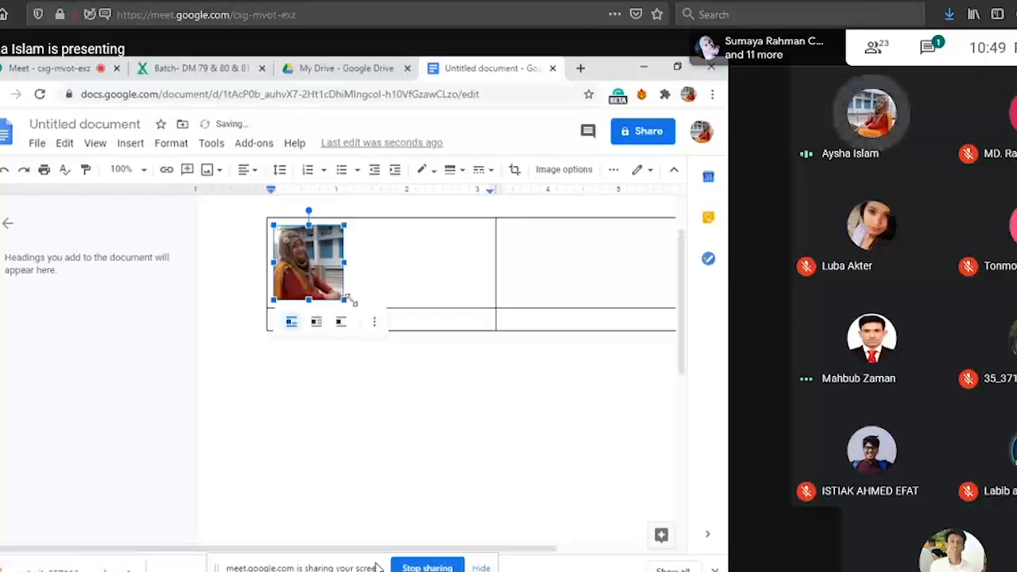
pyautogui.click(386, 282)
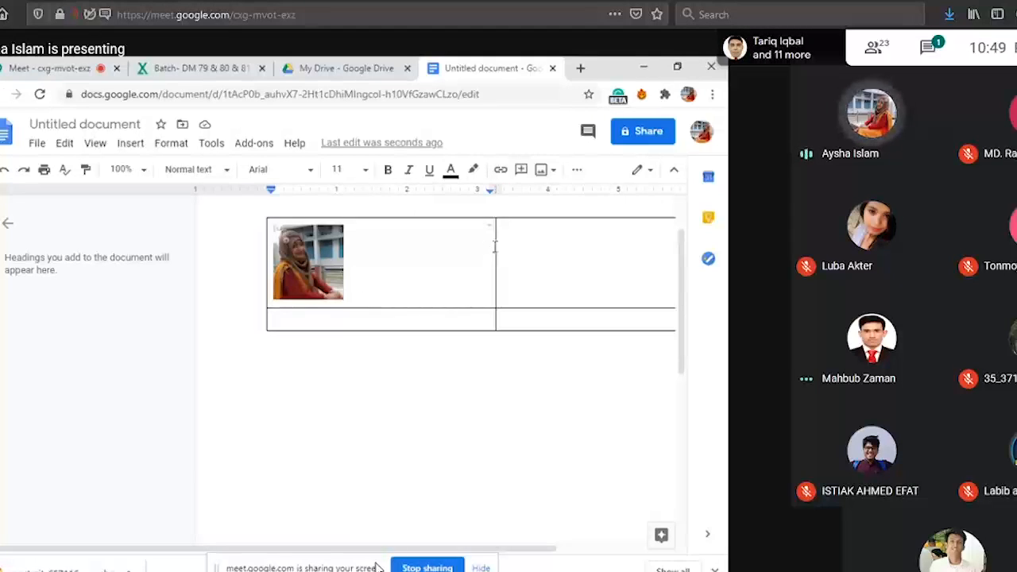
pyautogui.moveTo(498, 257); pyautogui.dragTo(351, 267)
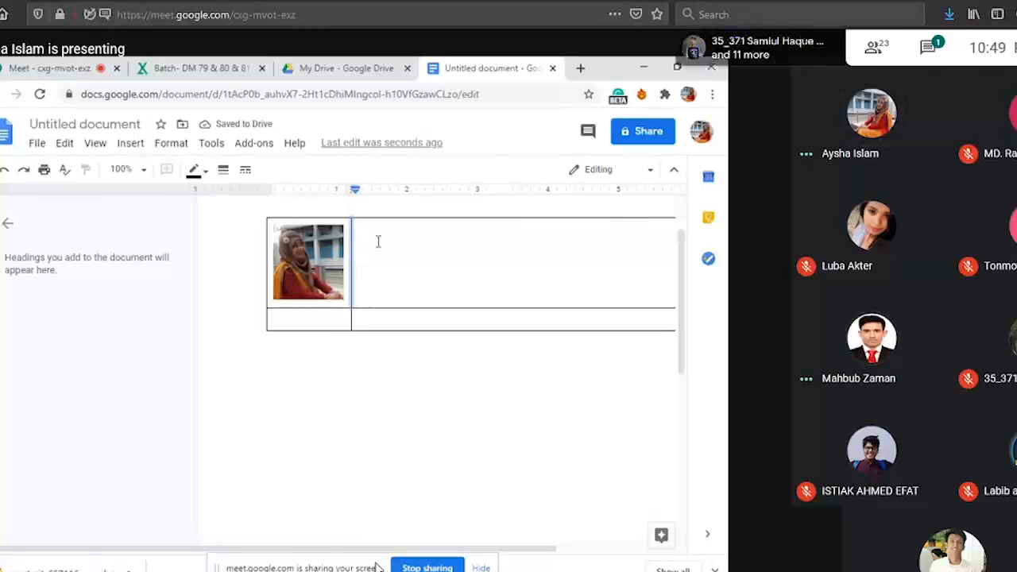
# Add a "Name:" line with the person's full name in the table cell beside the photo.
pyautogui.click(372, 243)
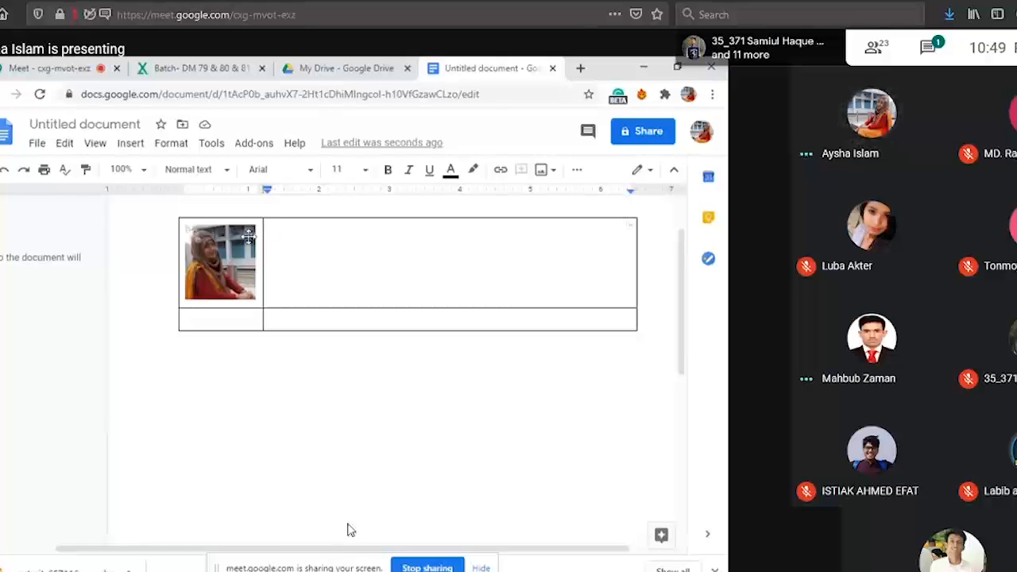
pyautogui.write('N')
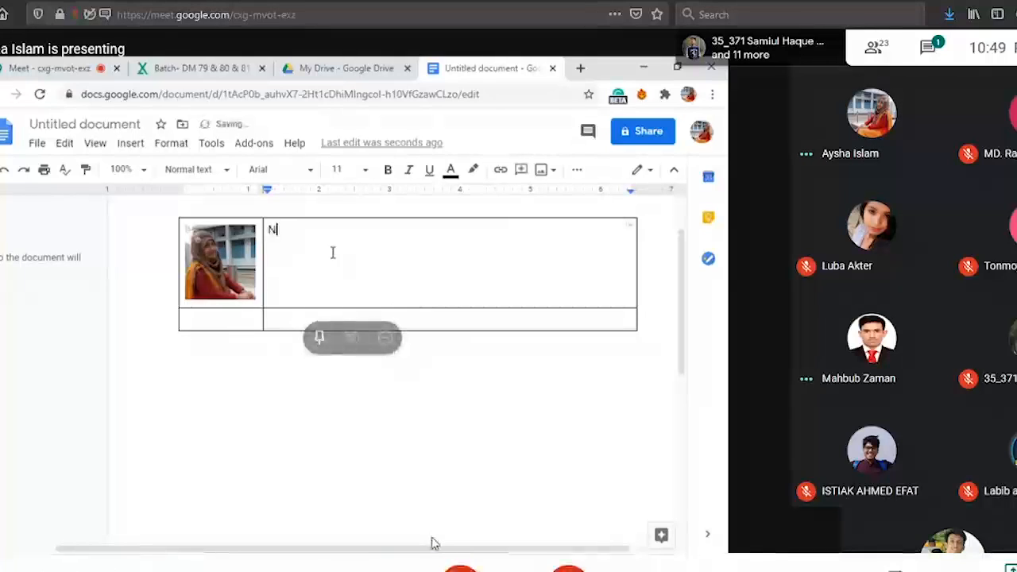
pyautogui.write('ame')
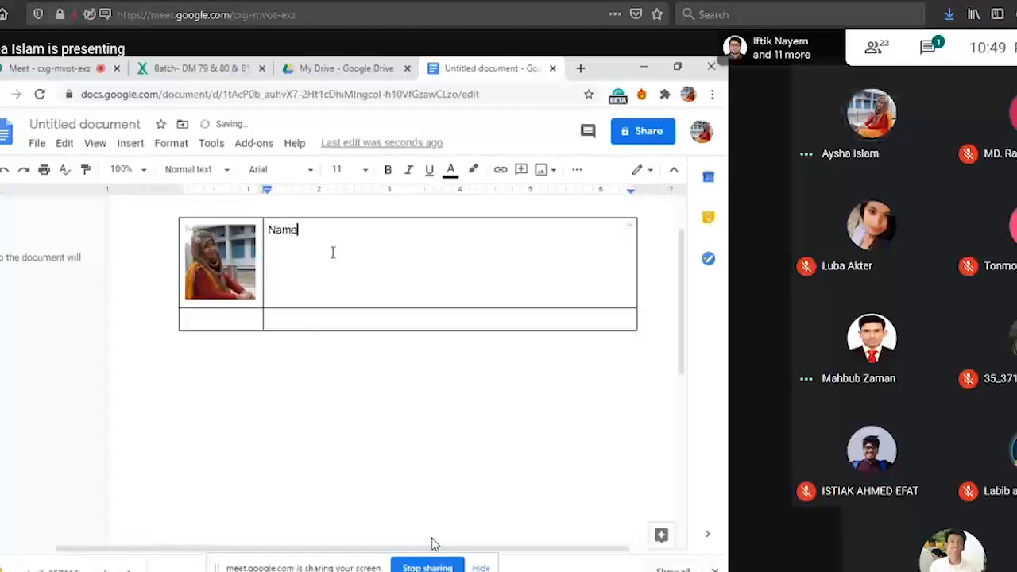
pyautogui.write(':')
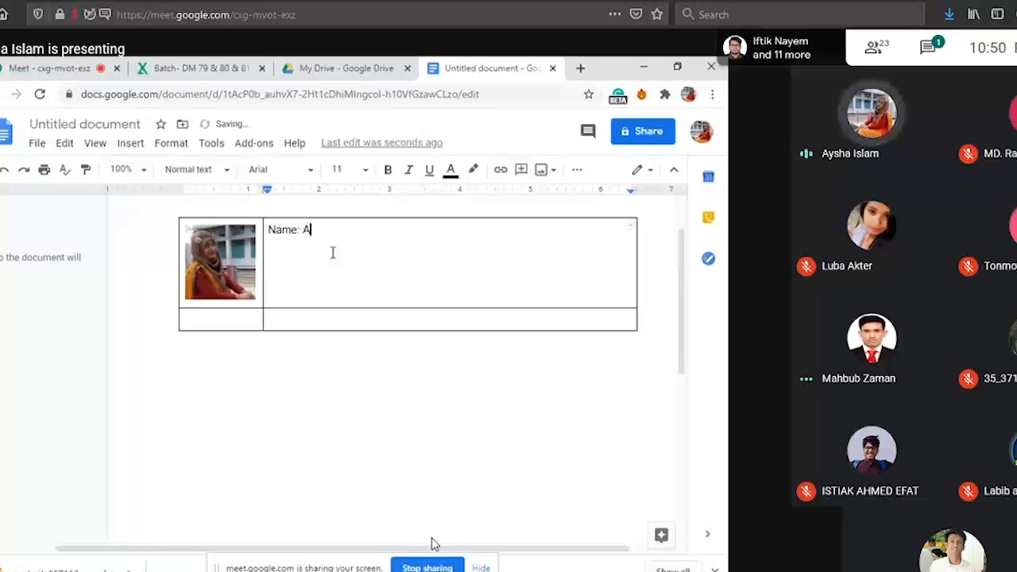
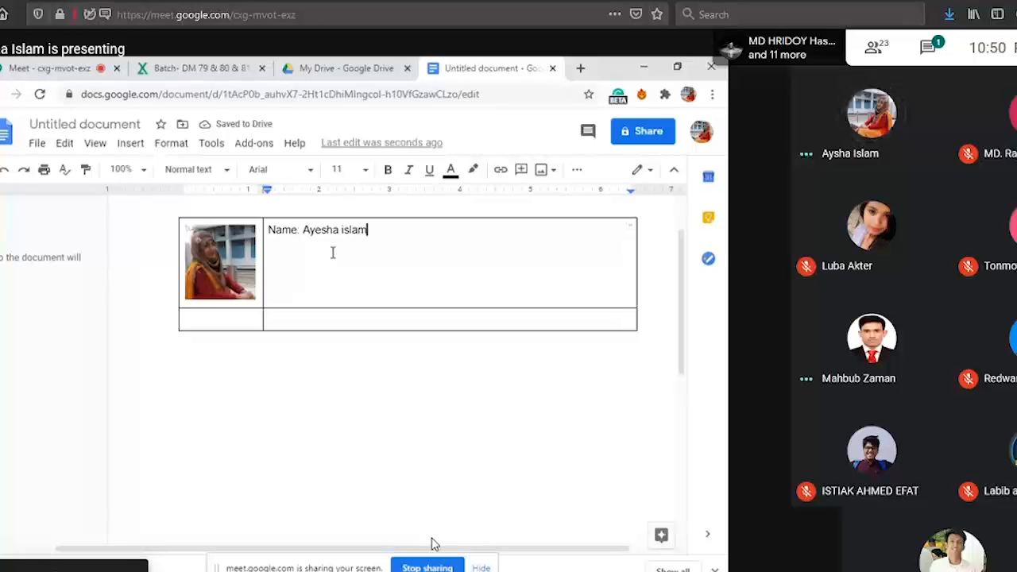
pyautogui.press('Return')
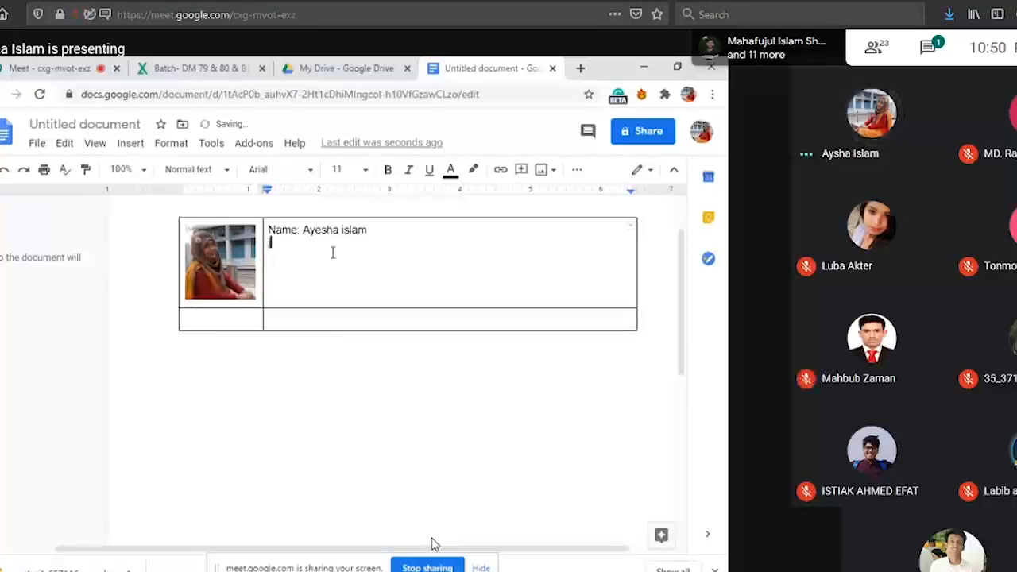
# Add the line "Job: Digital Marketer" below the name in the cell beside the photo.
pyautogui.write('Jo')
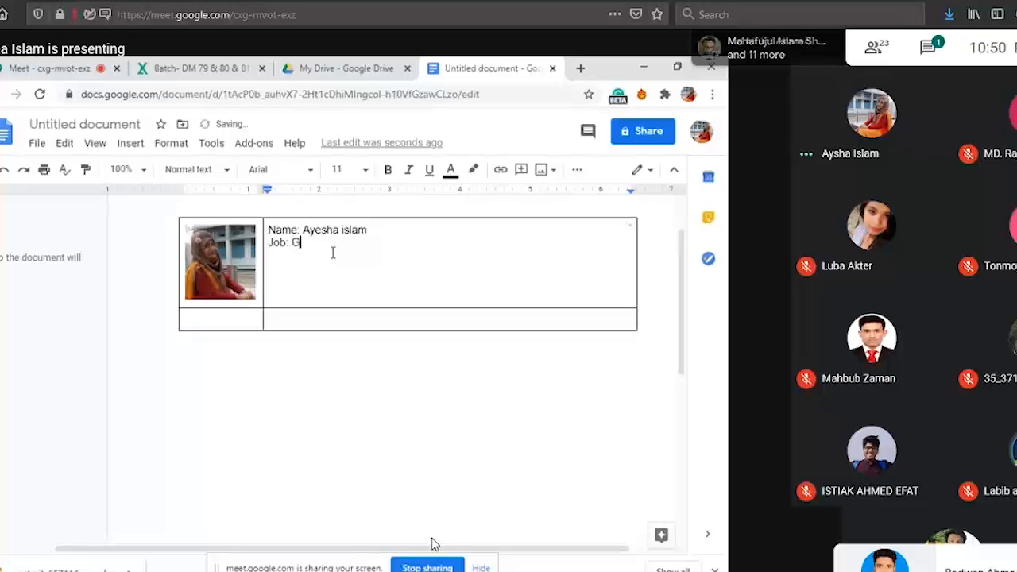
pyautogui.write('b: D')
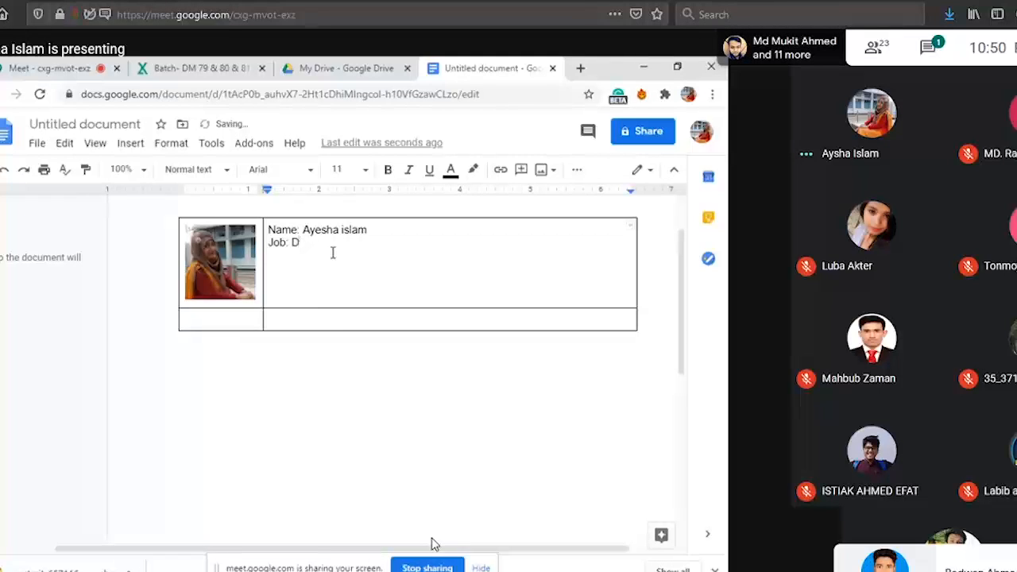
pyautogui.write('igital Marketer')
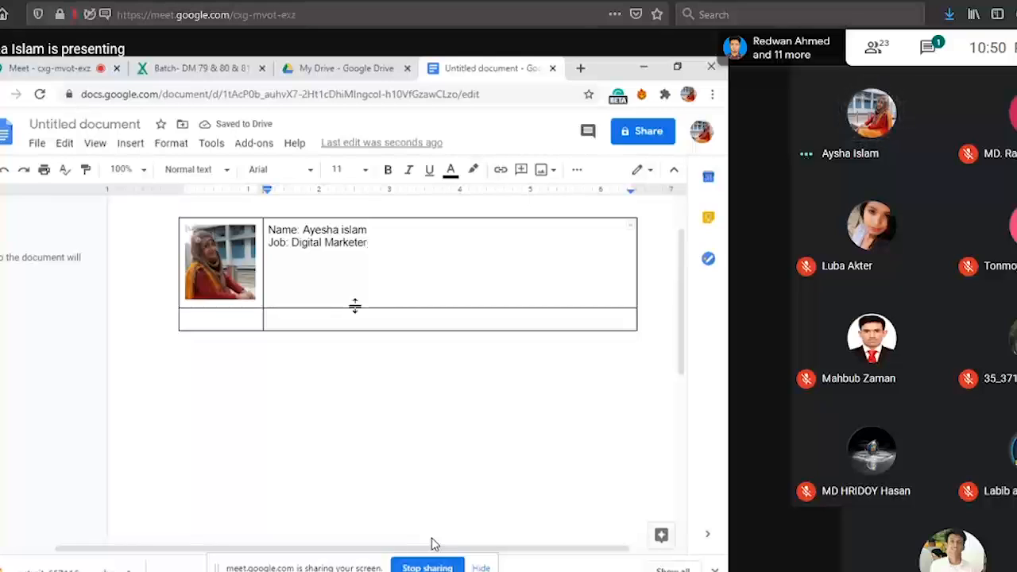
pyautogui.press('Return')
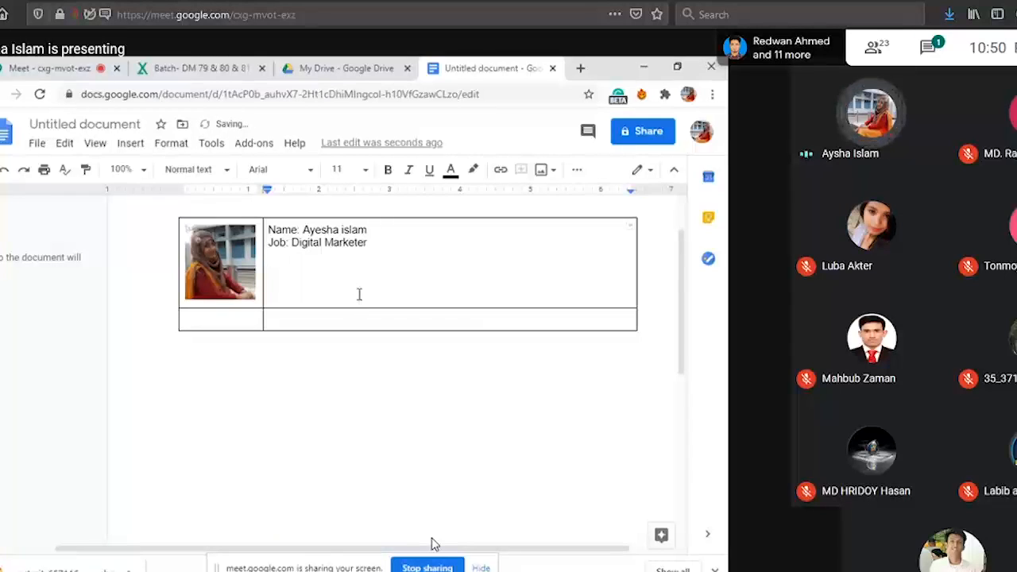
# Add a "Phone:" line with the person's phone number below the job title.
pyautogui.write('Phone:')
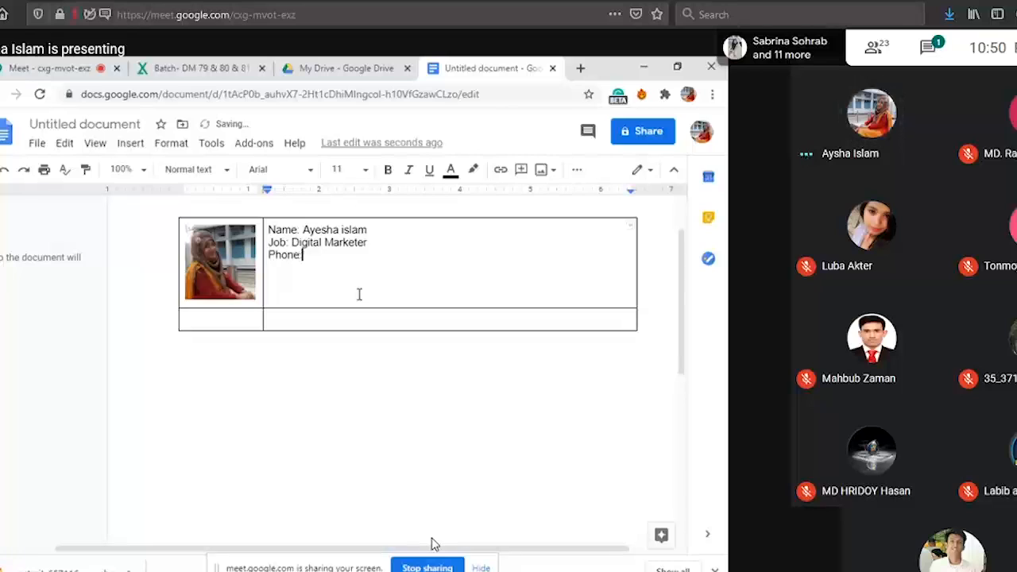
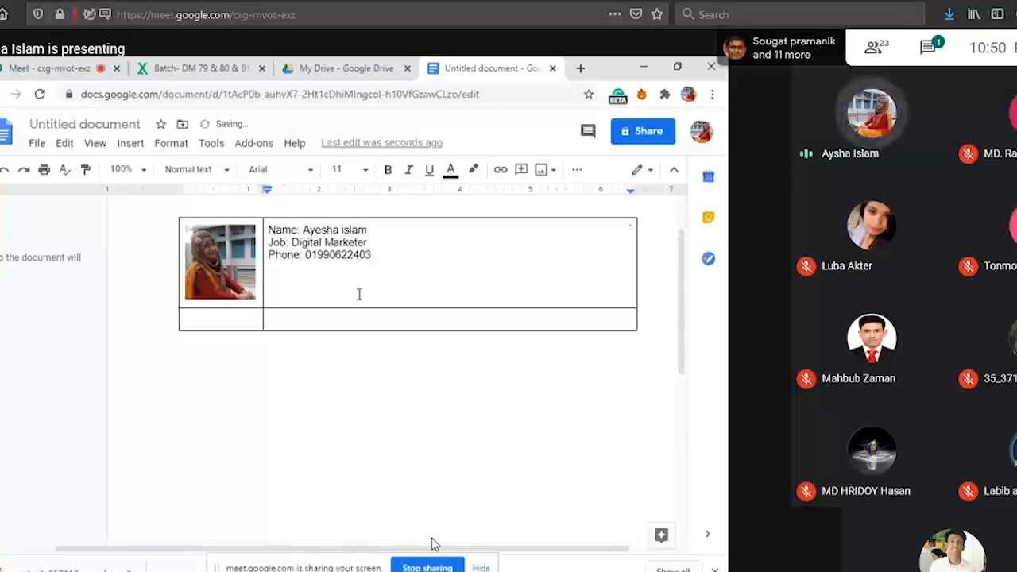
pyautogui.press('Return')
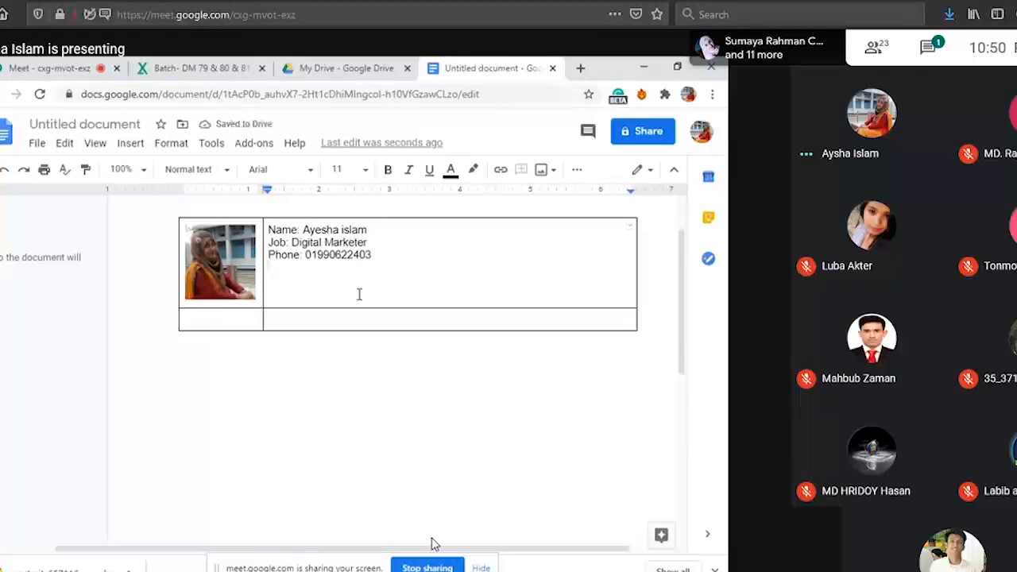
pyautogui.write('W')
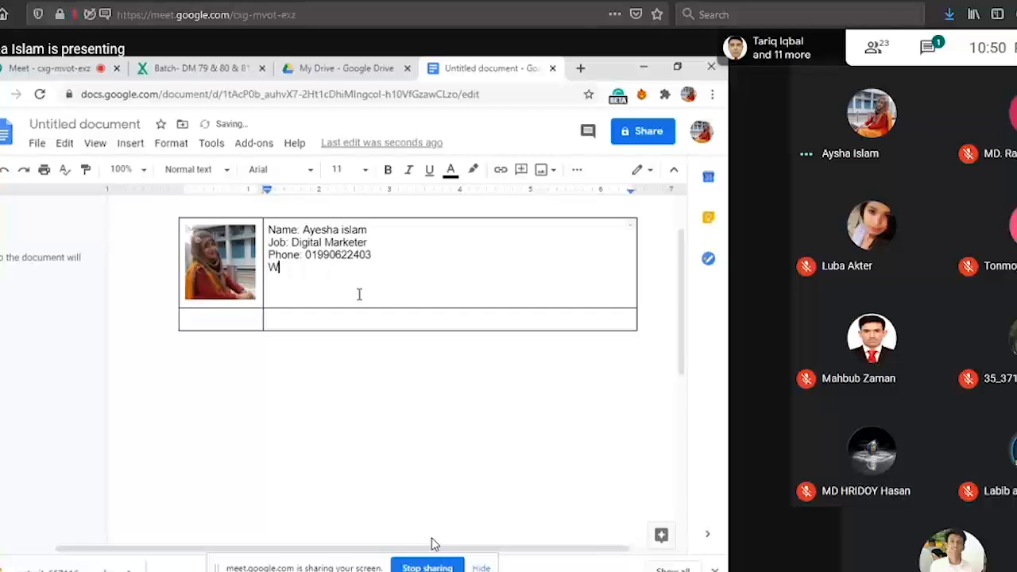
pyautogui.press('BackSpace')
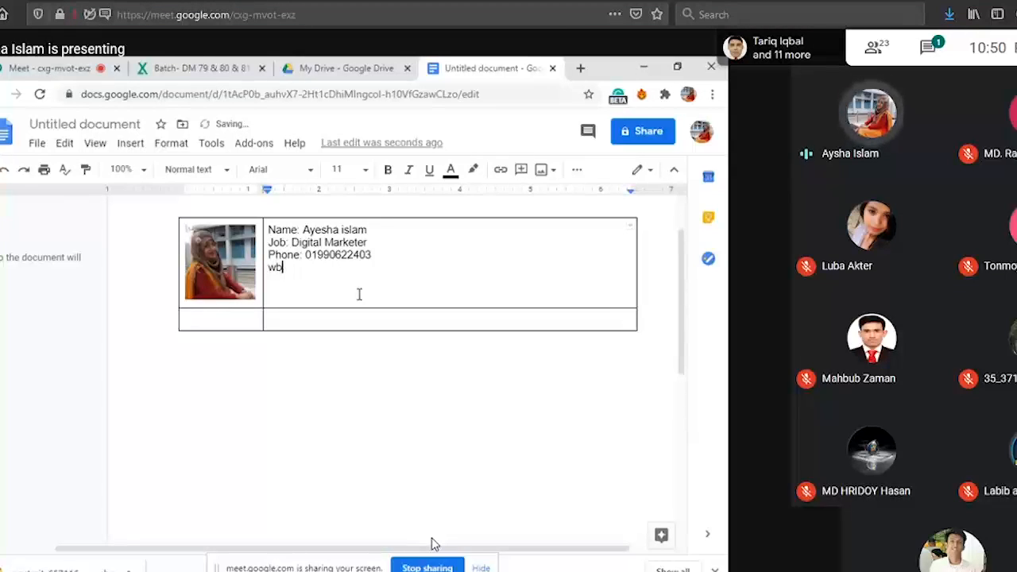
pyautogui.press('BackSpace')
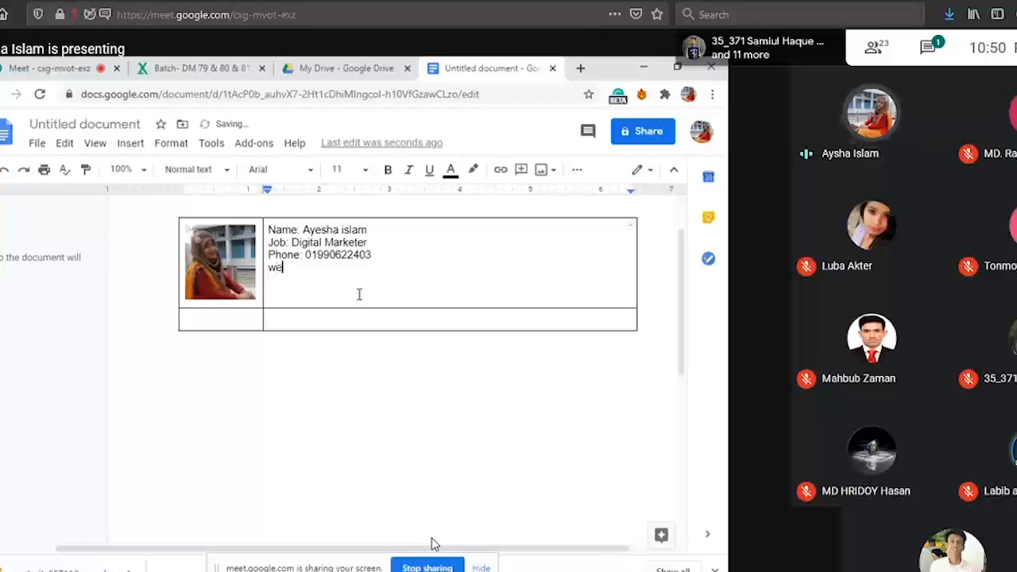
pyautogui.write('eb:')
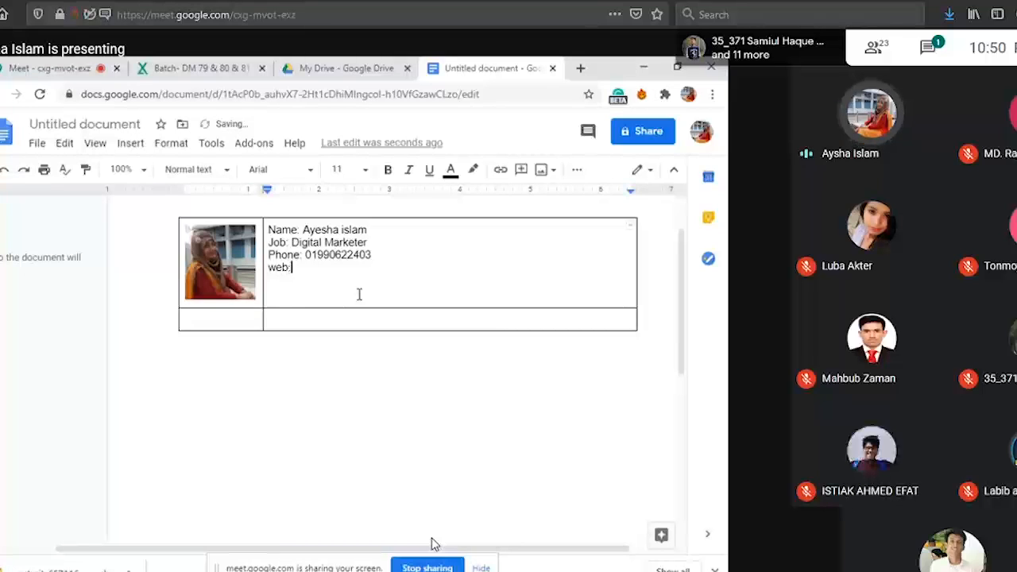
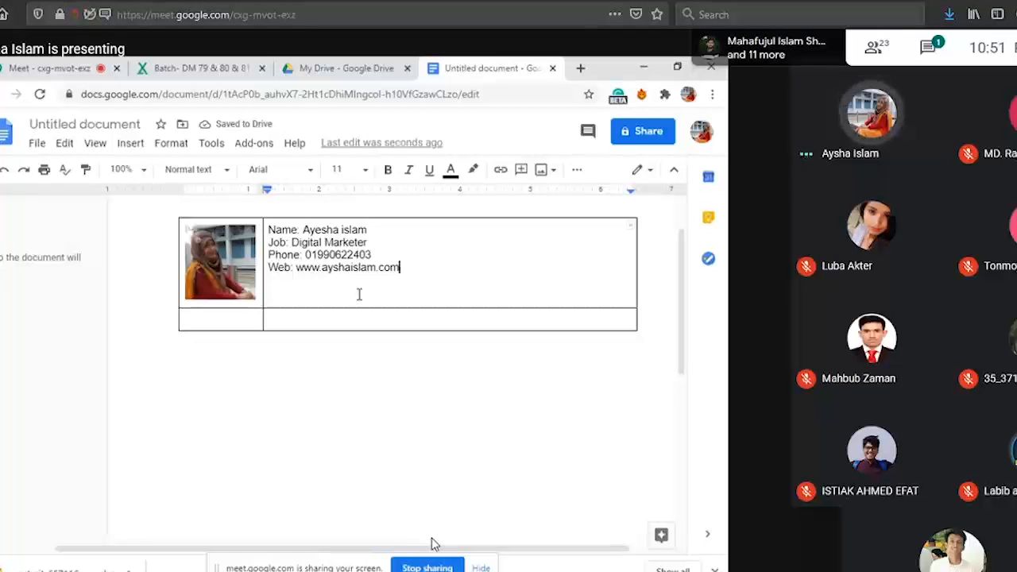
pyautogui.press('Return')
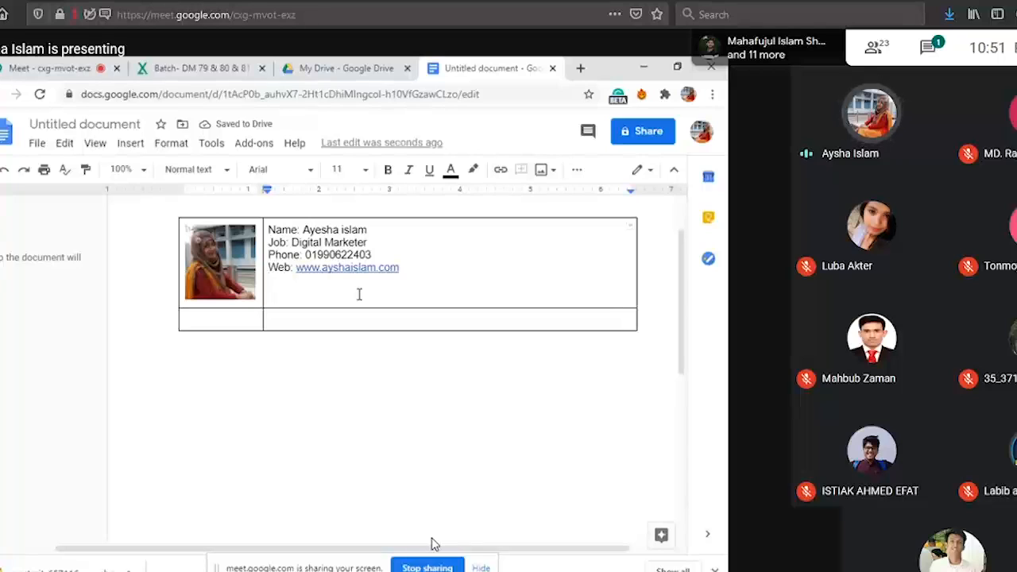
# Add an "Email:" line with the person's e-mail address below the web address in the cell beside the photo.
pyautogui.write('e')
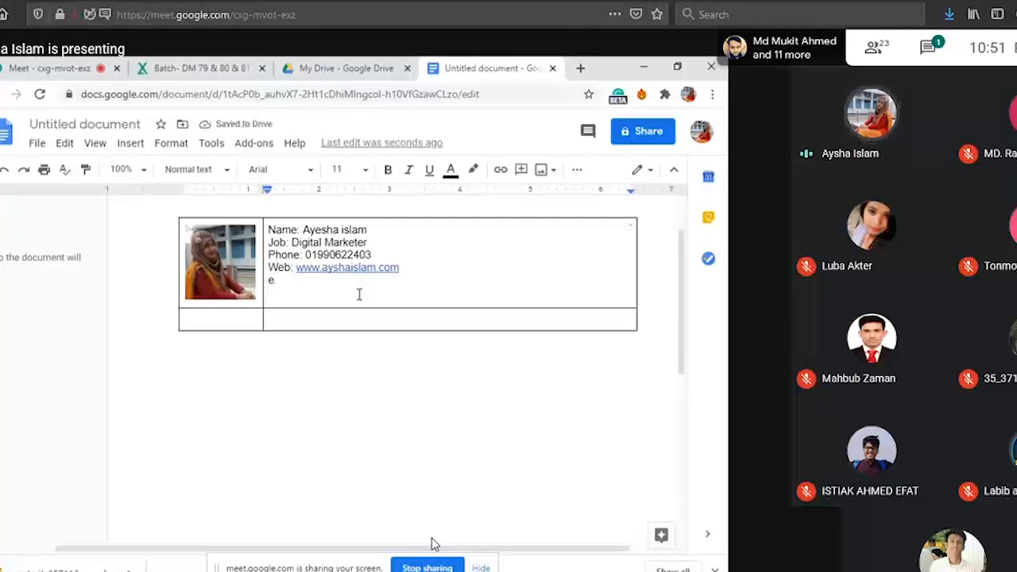
pyautogui.write('ma')
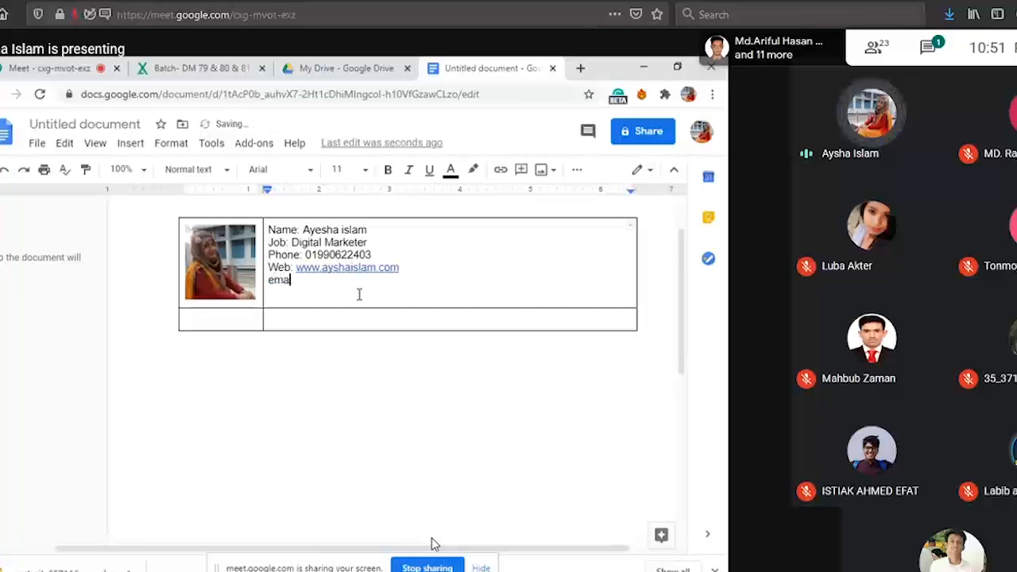
pyautogui.write('il')
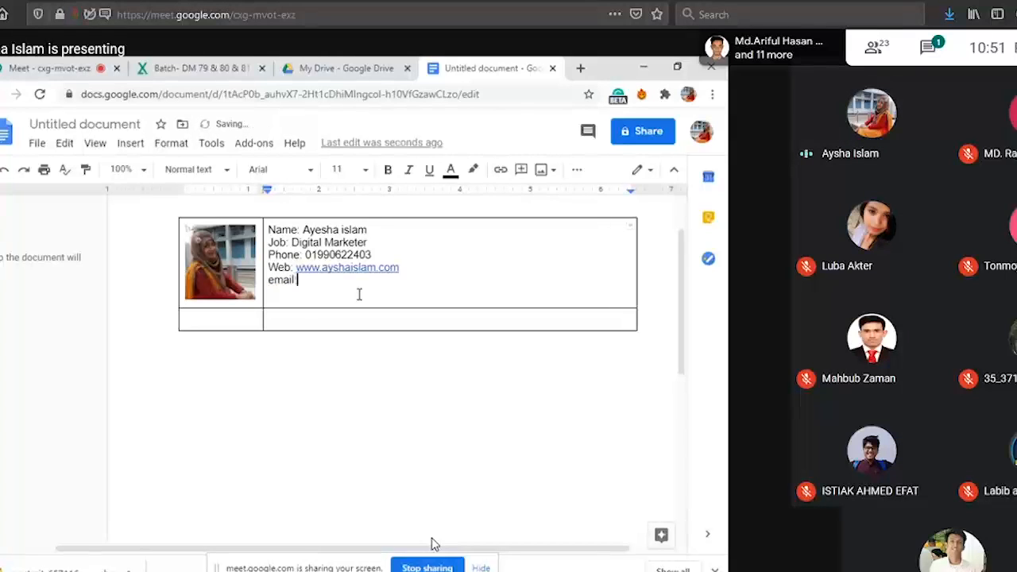
pyautogui.write(': ')
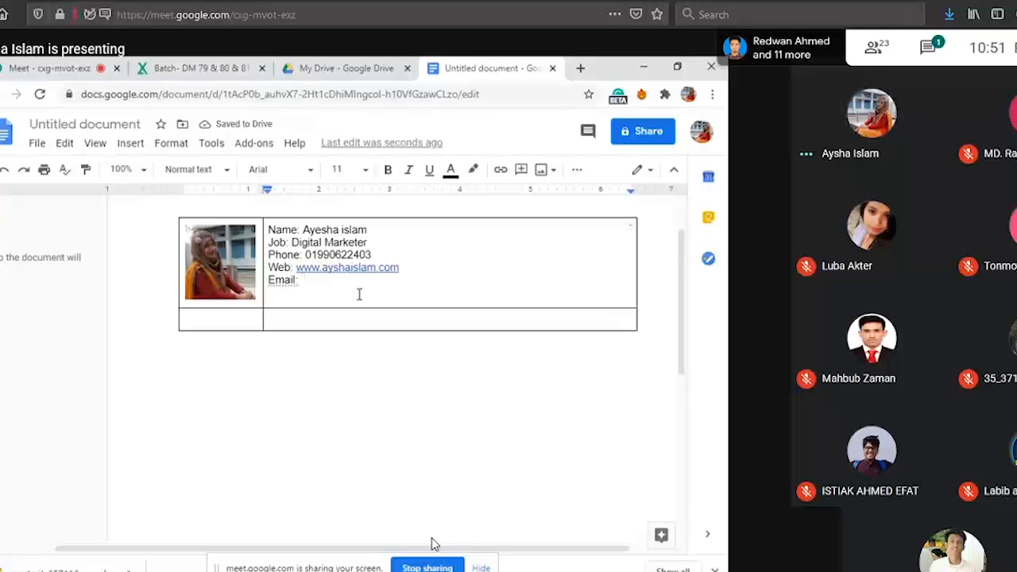
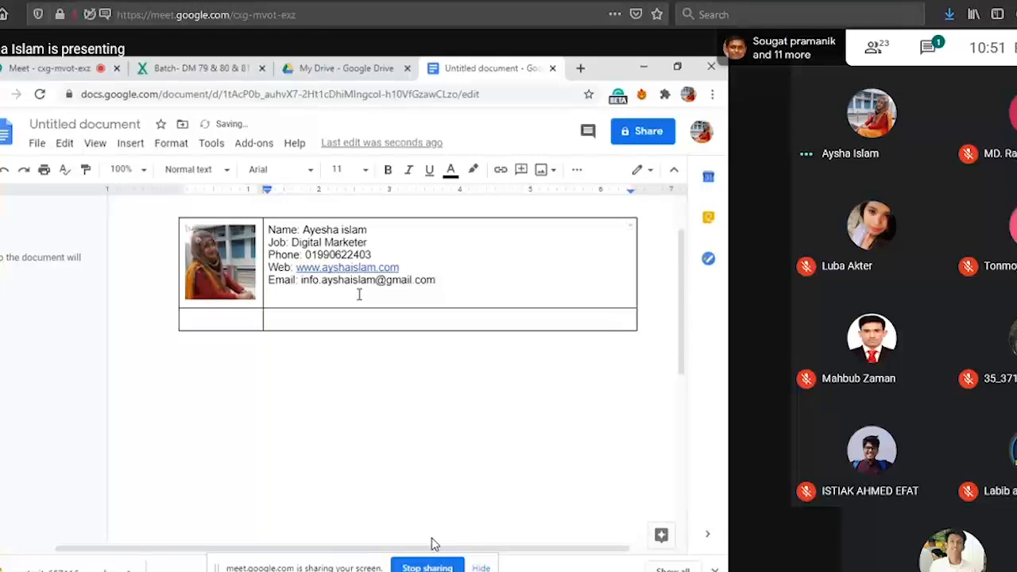
pyautogui.press('Return')
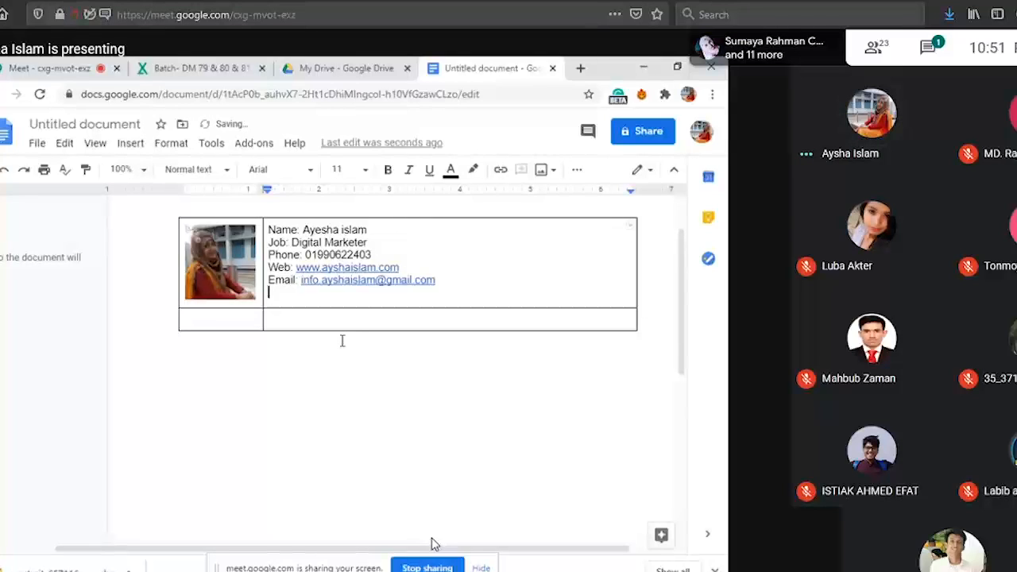
# Add an "Address:" label below the e-mail line and correct its spelling with the suggested word.
pyautogui.write('A')
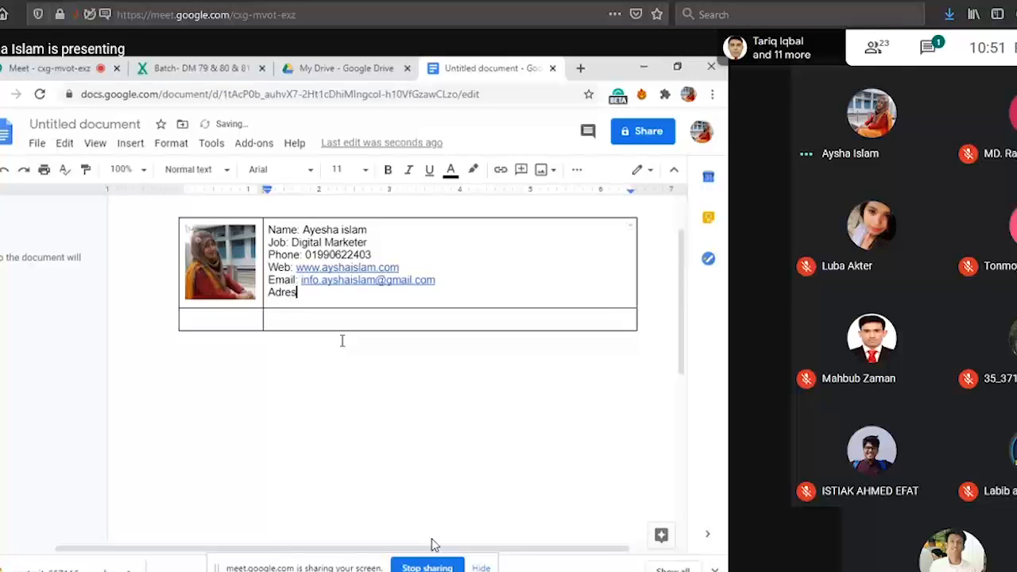
pyautogui.write('dres')
pyautogui.press('BackSpace')
pyautogui.press('BackSpace')
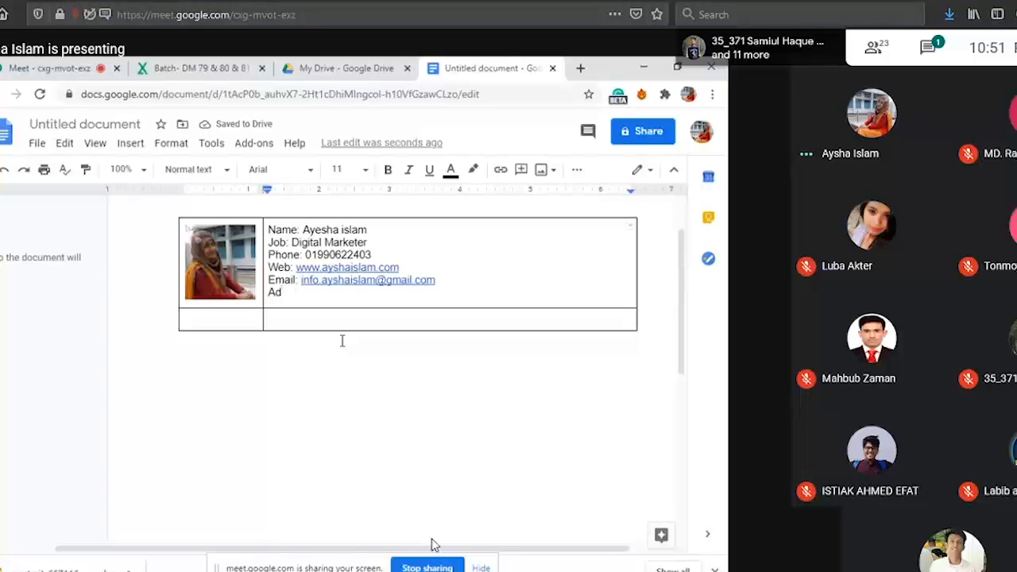
pyautogui.write('d')
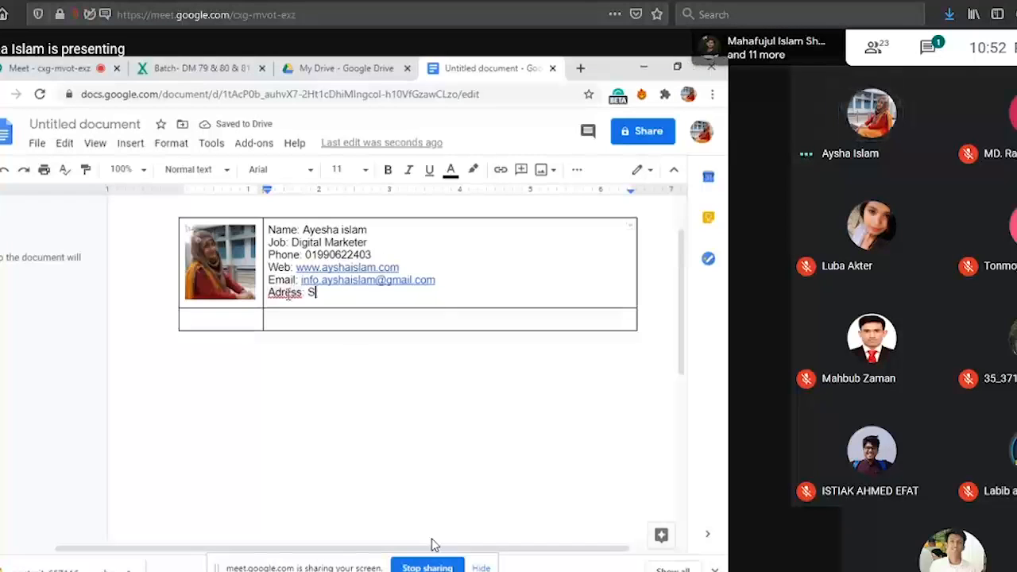
pyautogui.rightClick(284, 294)
pyautogui.click(333, 333)
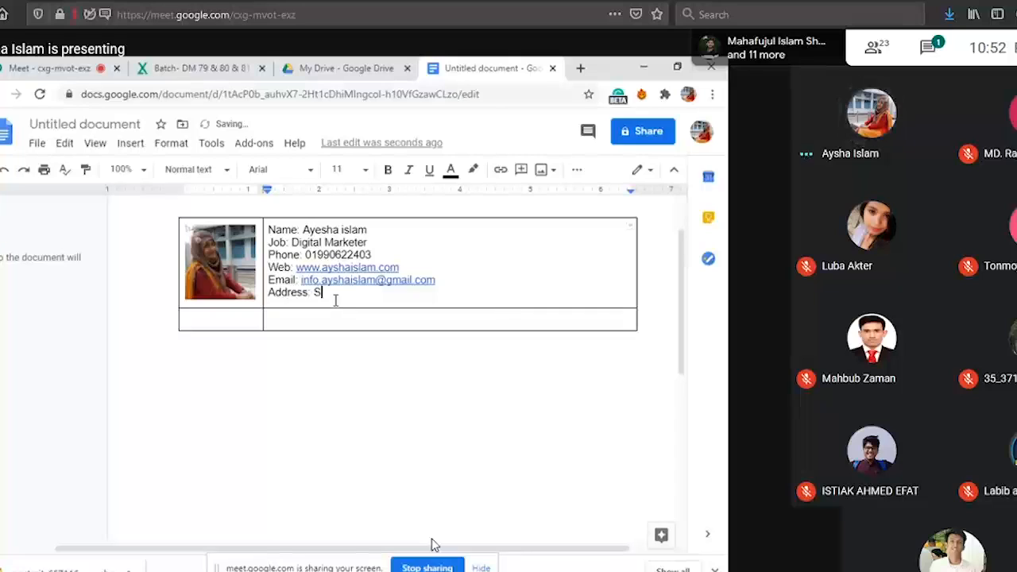
# Enter the person's address after the "Address:" label.
pyautogui.write('Sha')
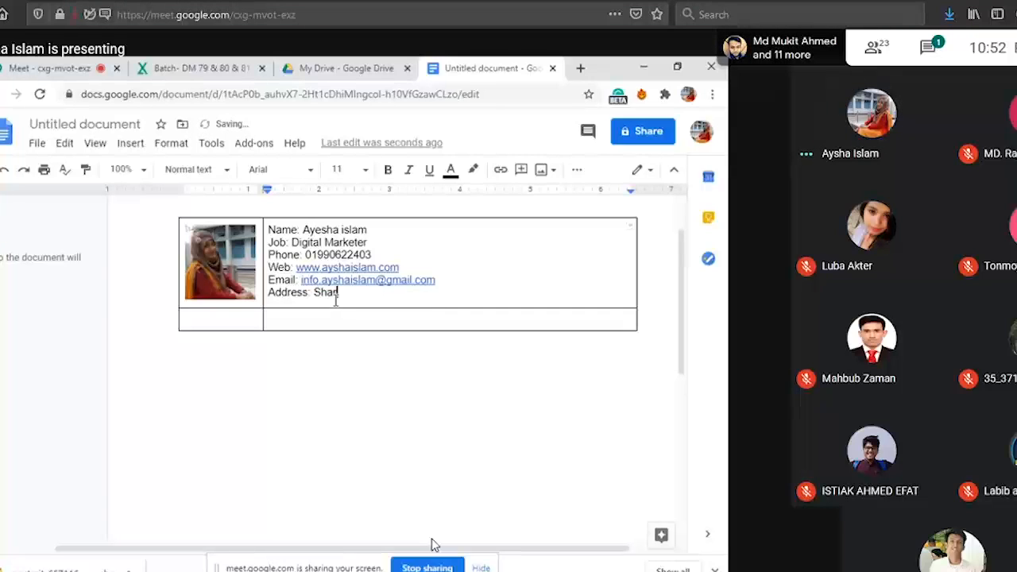
pyautogui.write('riat')
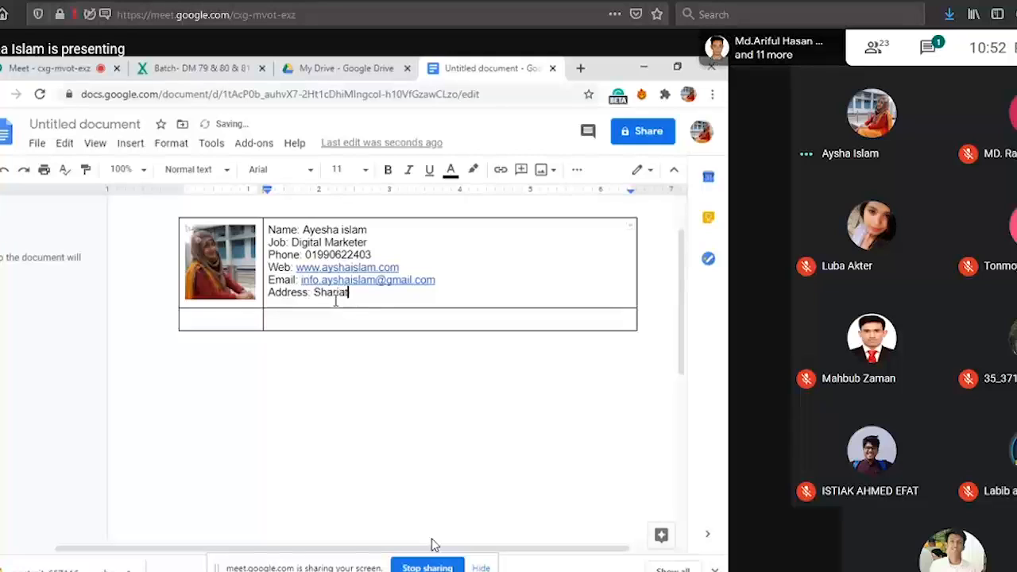
pyautogui.write('pur')
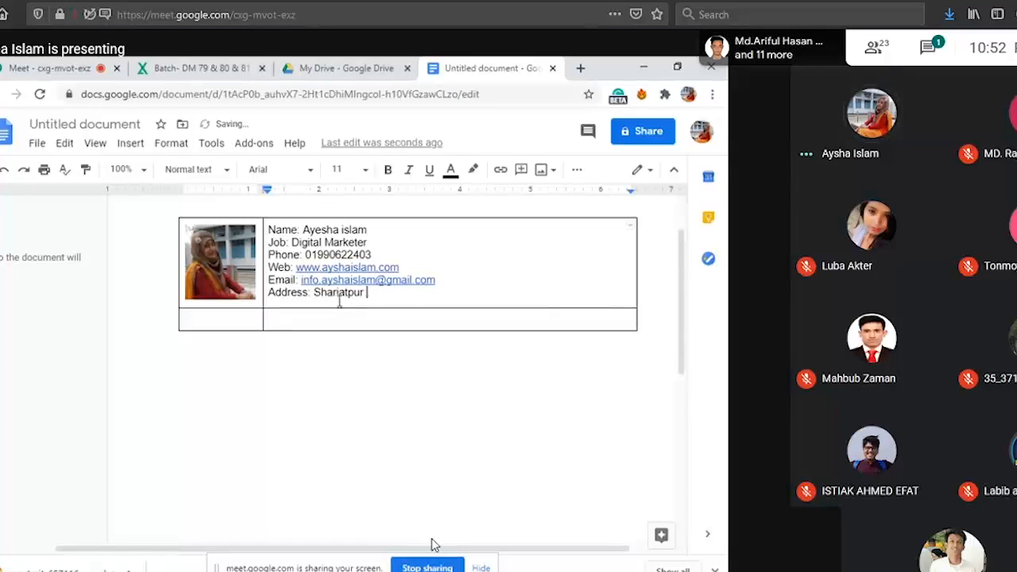
# Try the Caveat font on the selected contact details in the signature table.
pyautogui.scroll(1, 445, 385)
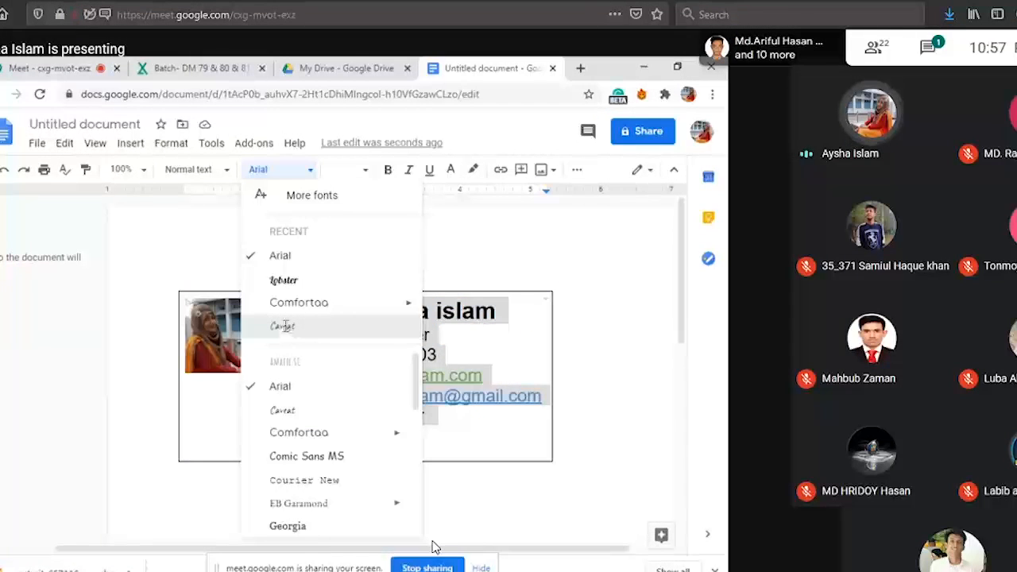
pyautogui.click(291, 329)
pyautogui.scroll(-1, 627, 350)
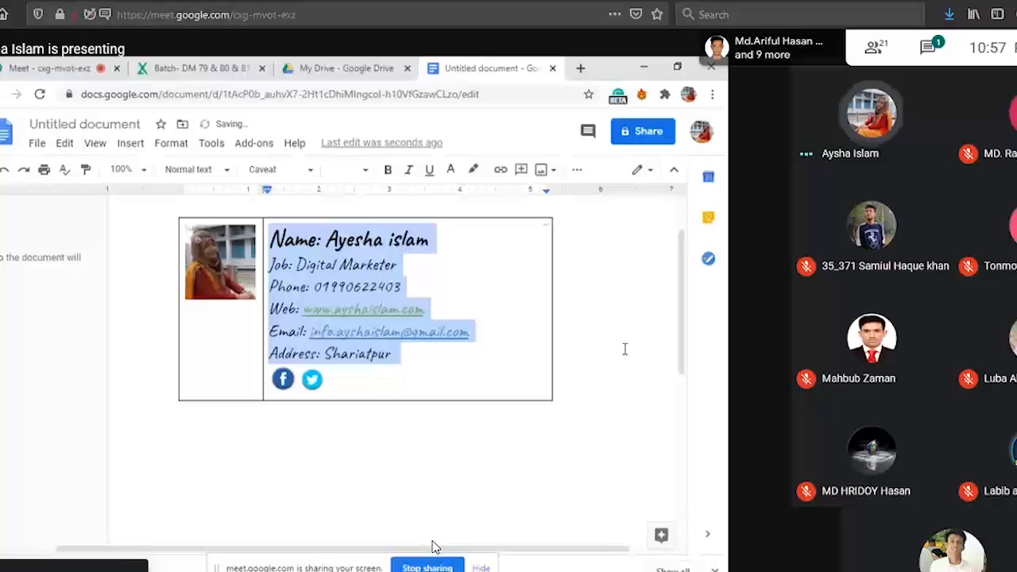
# Set the font of the selected contact details to Lobster.
pyautogui.click(308, 169)
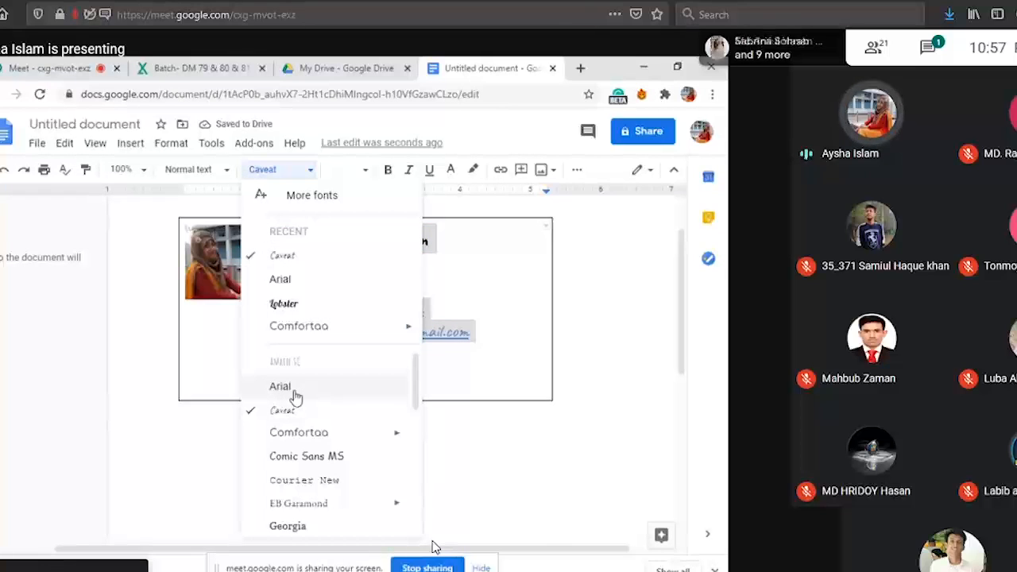
pyautogui.scroll(-1, 296, 509)
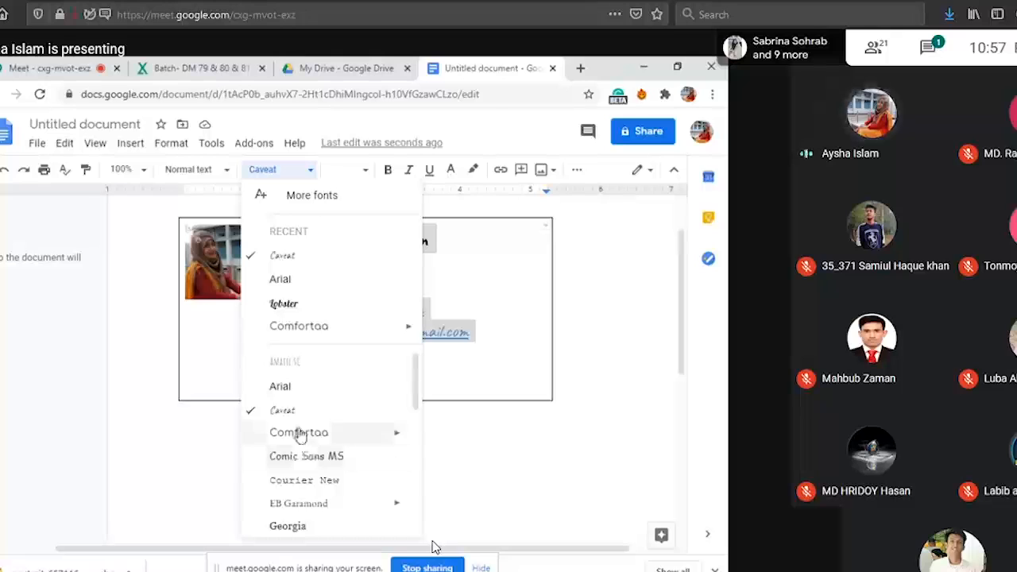
pyautogui.click(284, 305)
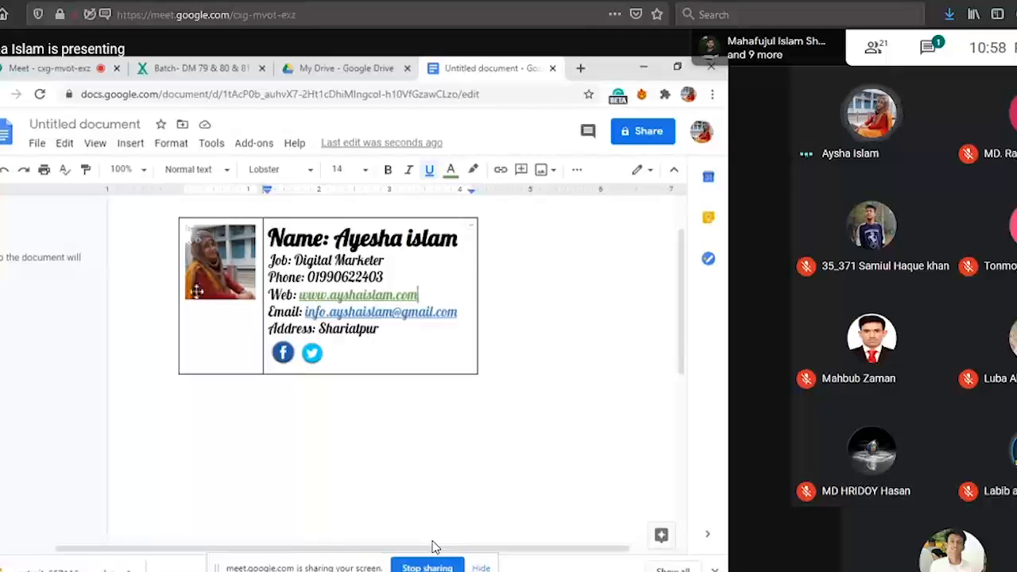
pyautogui.click(935, 60)
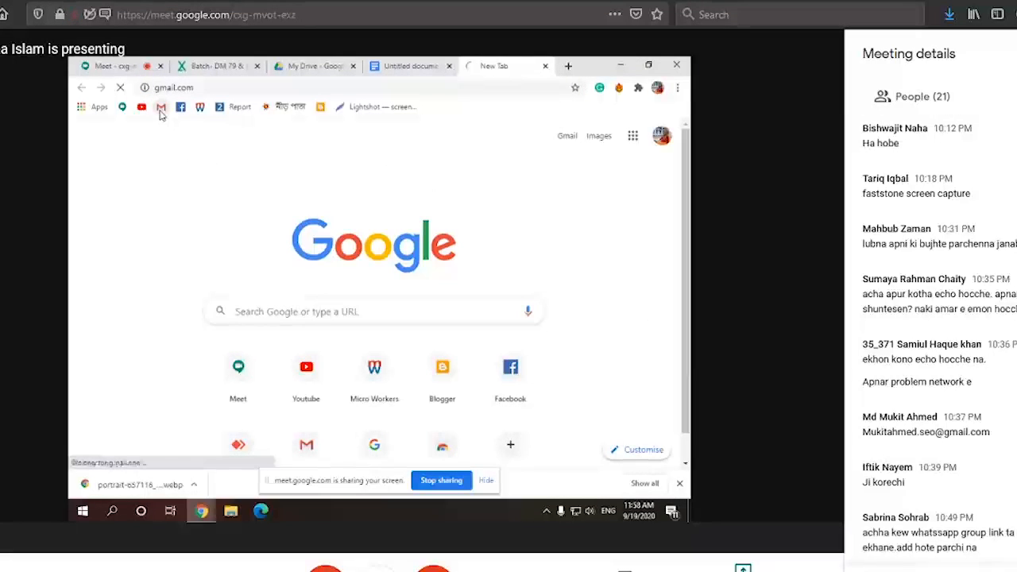
pyautogui.click(1016, 53)
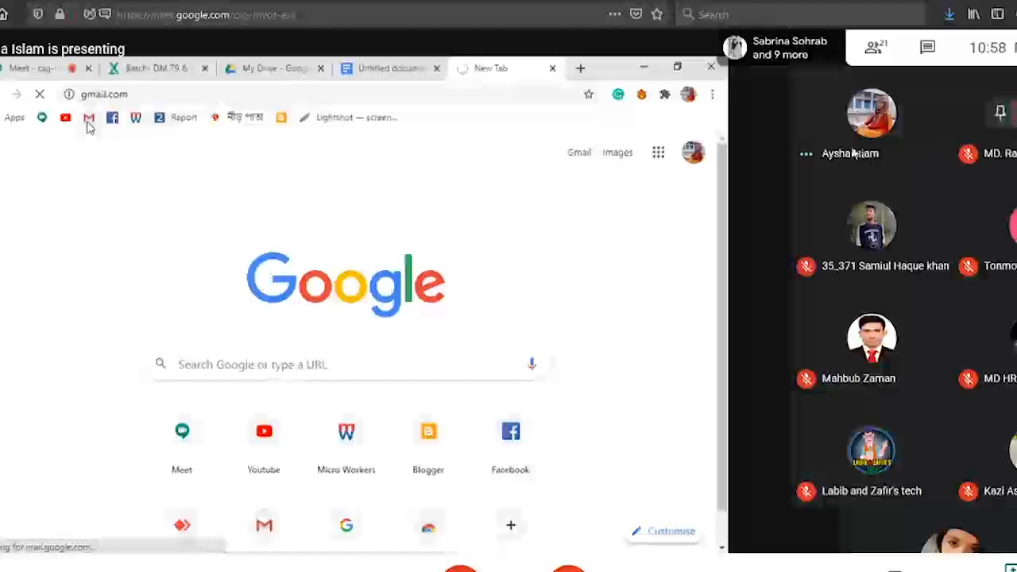